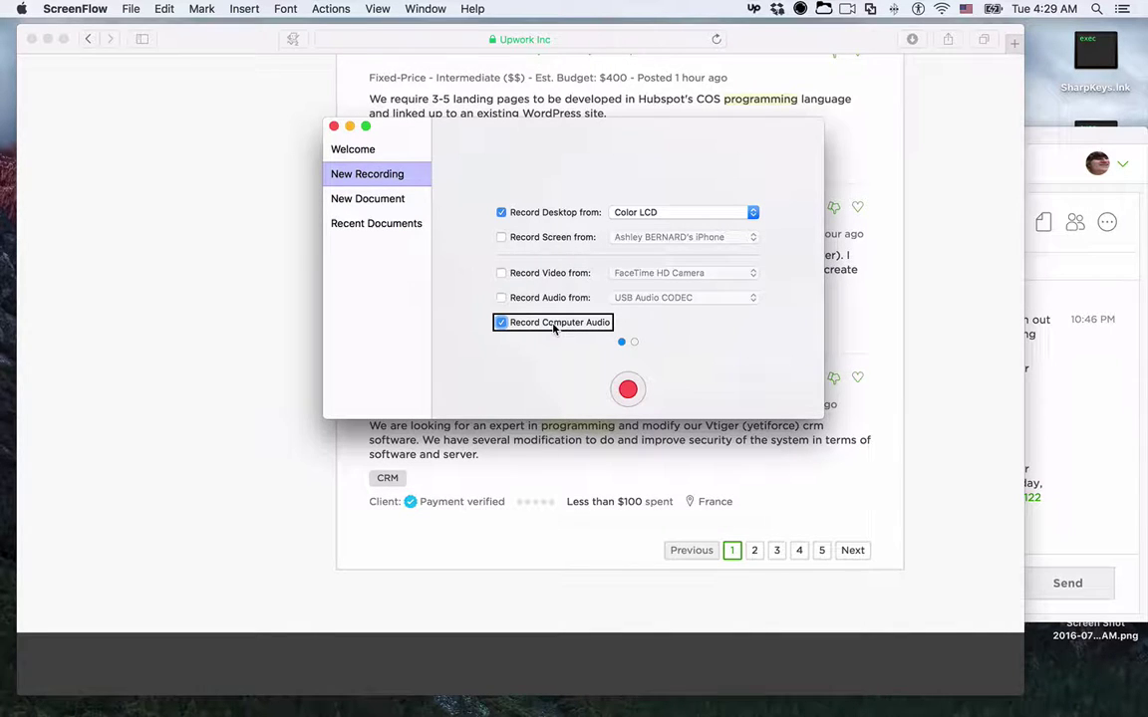
# Step: In Safari, load the mistyped address upwor.com
pyautogui.press('super+Tab')
pyautogui.press('super+Tab')
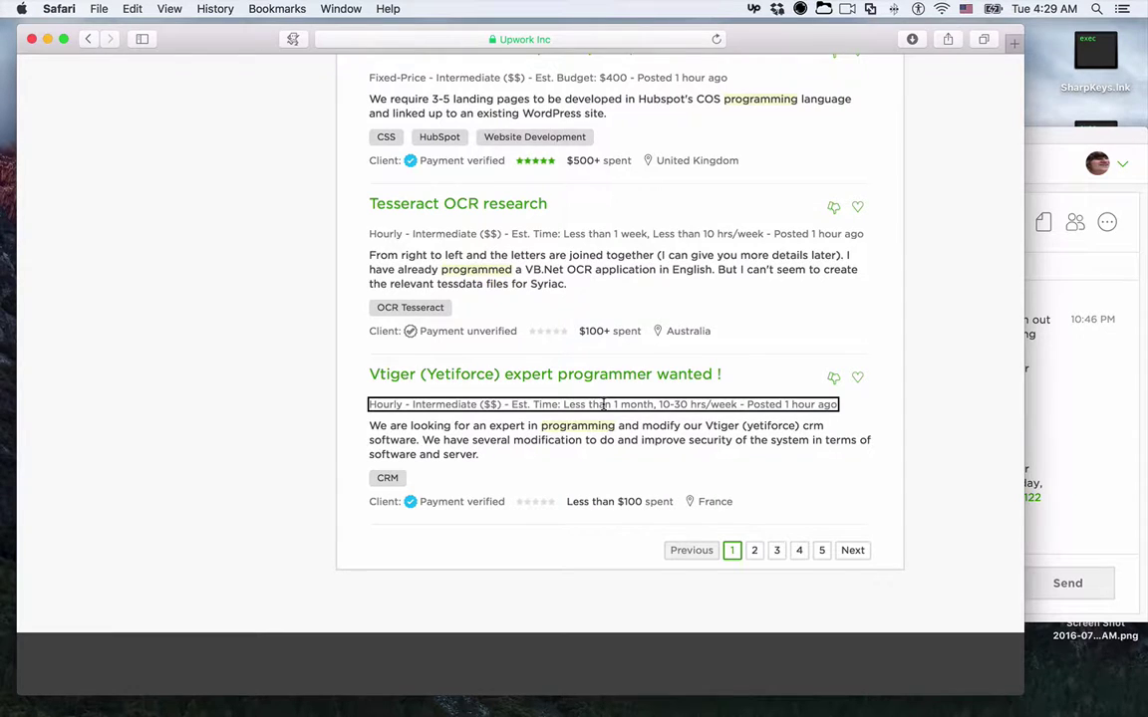
pyautogui.click(463, 38)
pyautogui.write('upwor.co')
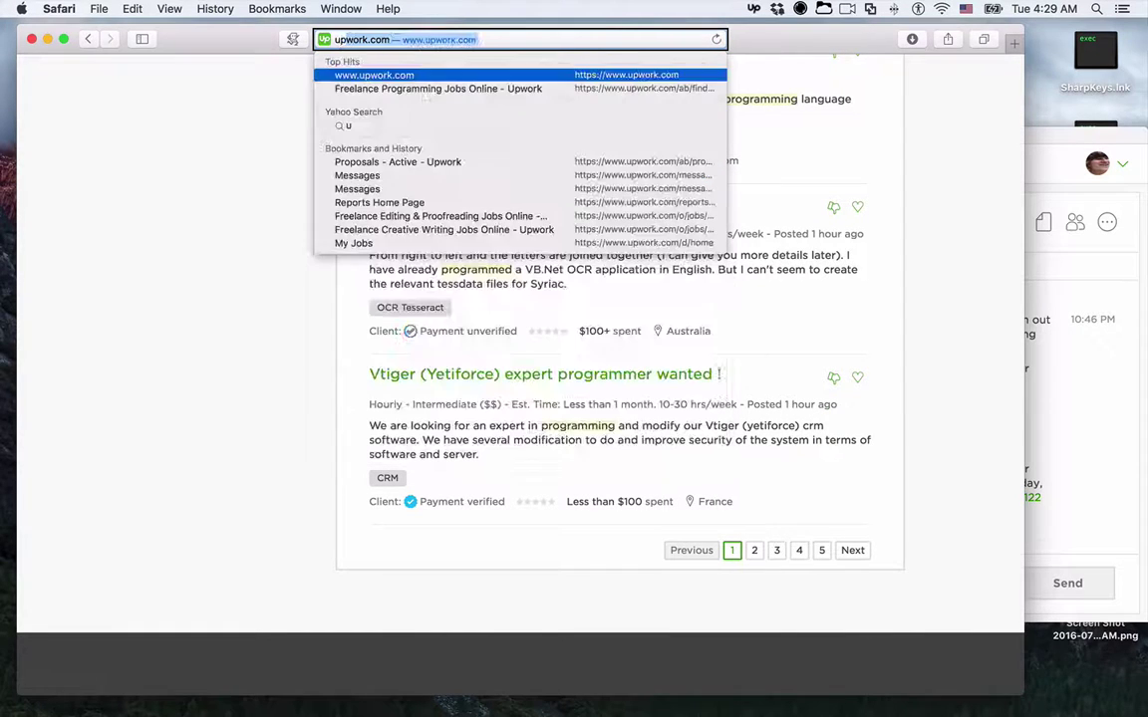
pyautogui.write('m')
pyautogui.press('Return')
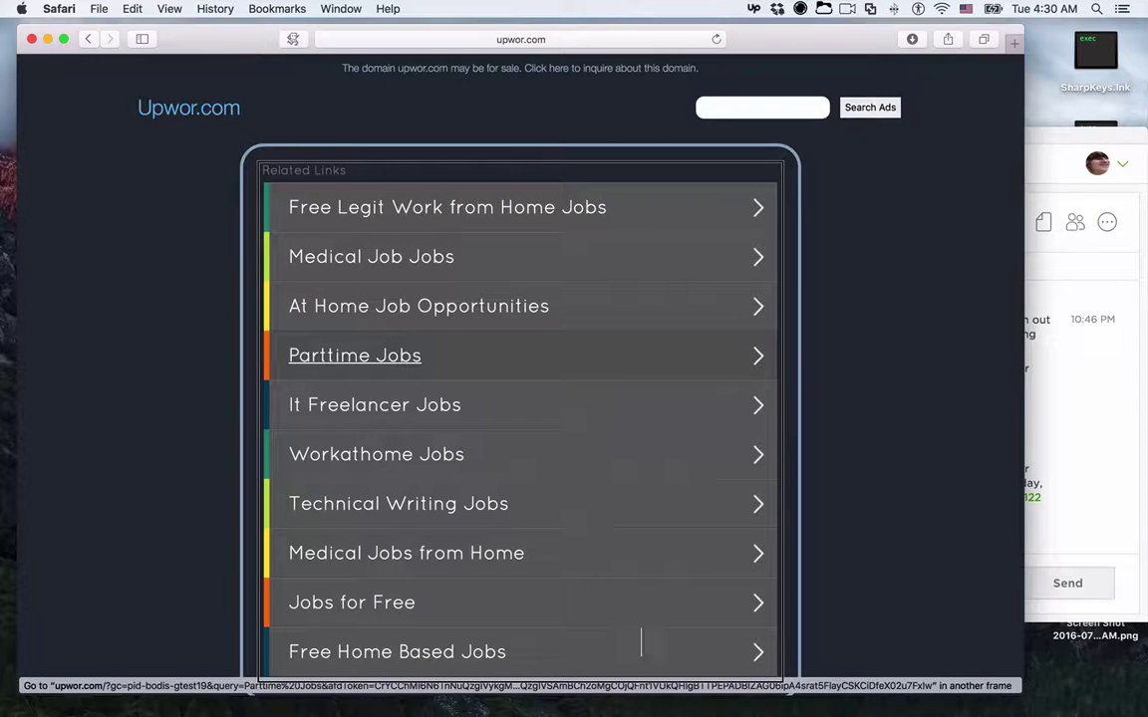
# Step: Correct the address to upwork.com and load the Find Work job feed
pyautogui.press('super')
pyautogui.press('super+l')
pyautogui.press('BackSpace')
pyautogui.write('upwor')
pyautogui.press('Return')
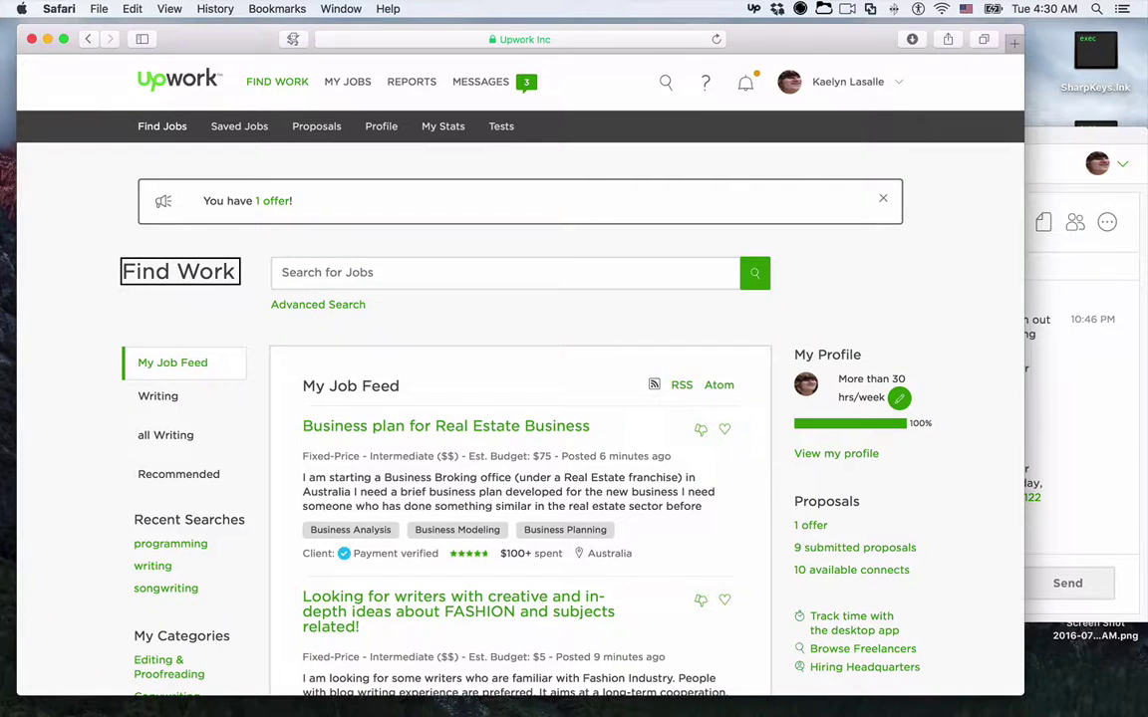
pyautogui.press('ctrl+alt+super+h')
pyautogui.press('ctrl+alt+super+h')
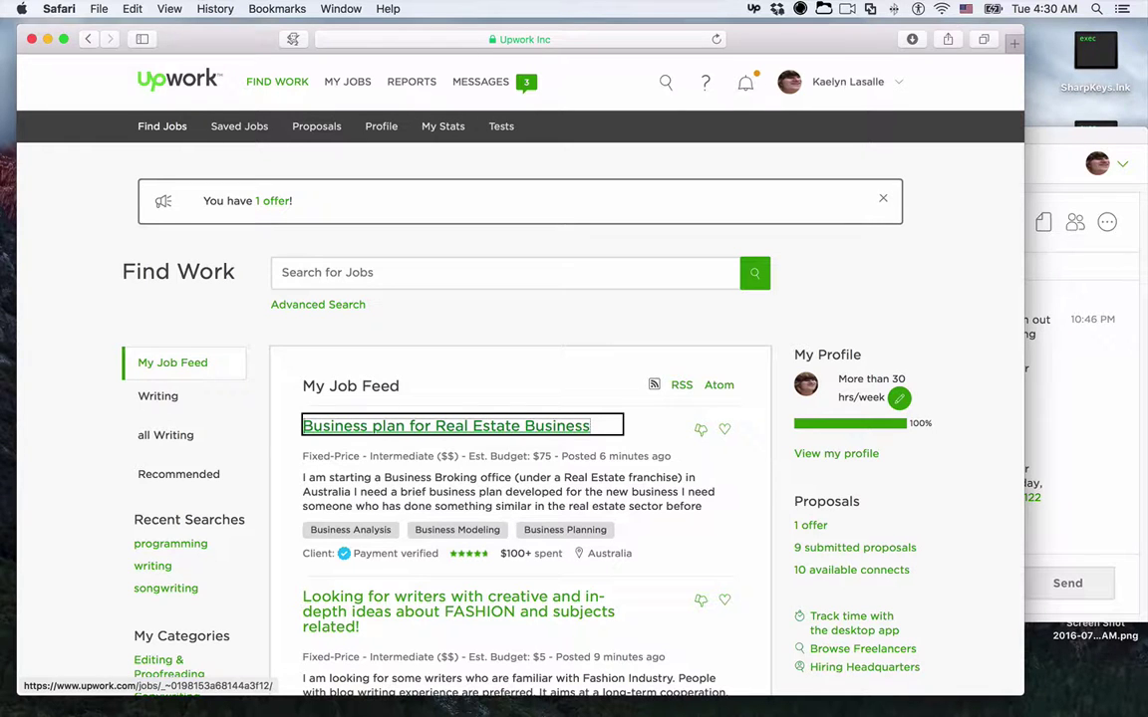
pyautogui.press('ctrl+alt+super+h')
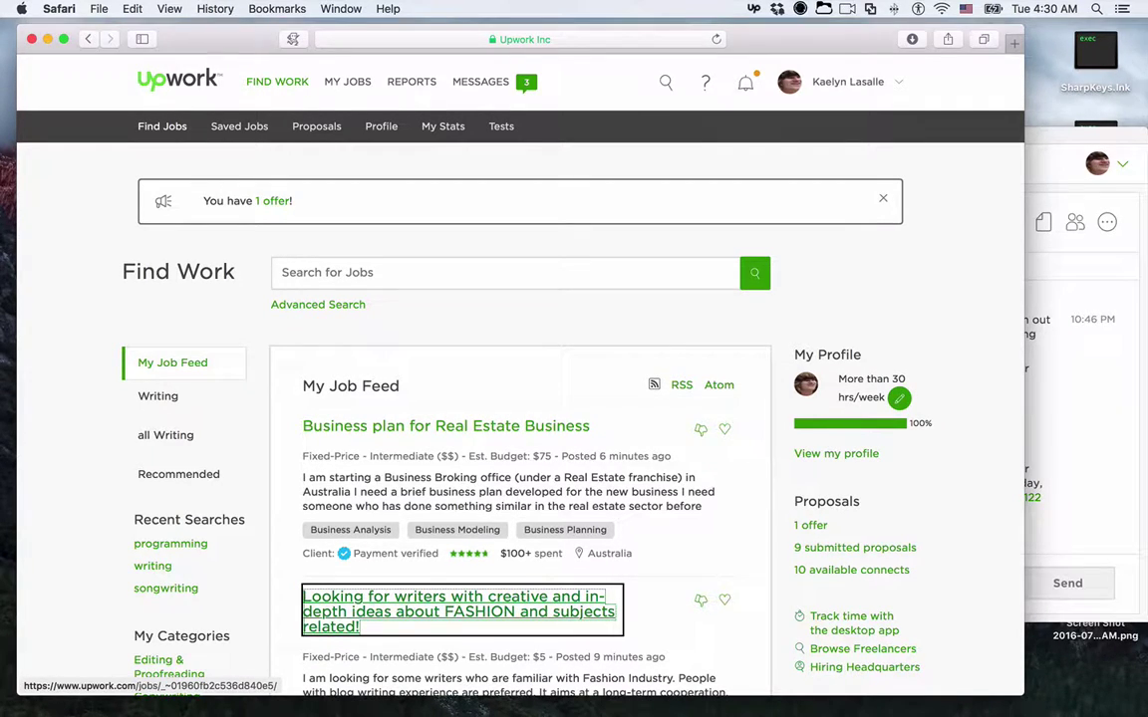
pyautogui.press('ctrl+alt+super+h')
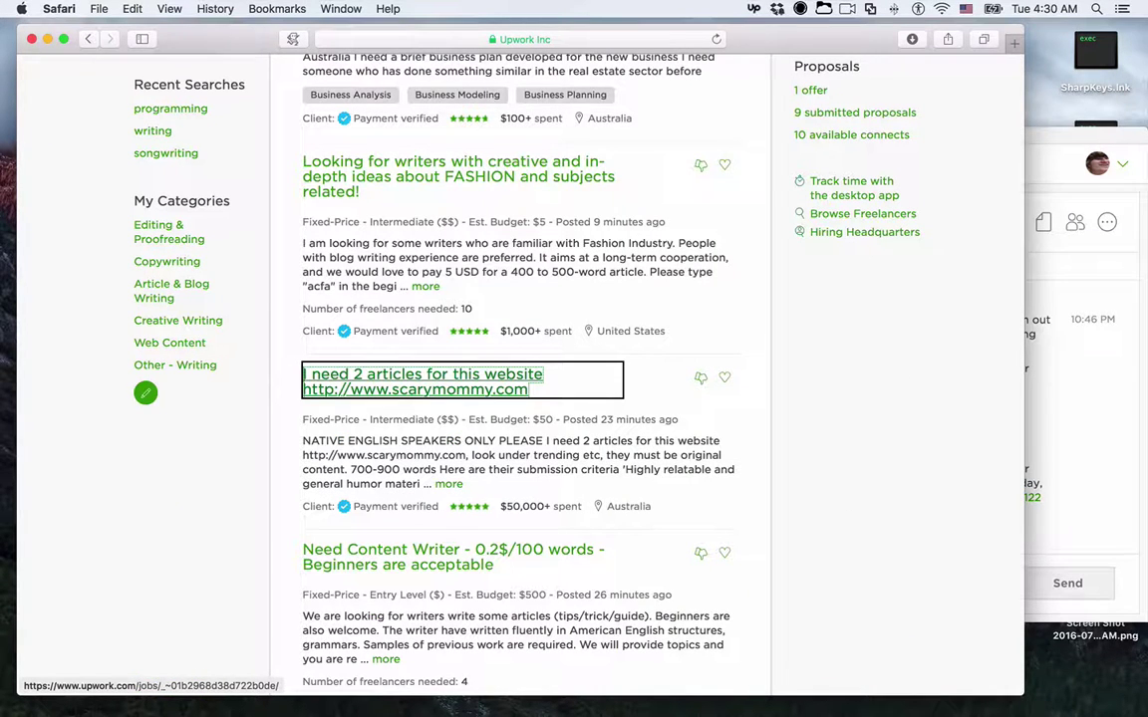
pyautogui.press('ctrl+alt+super+h')
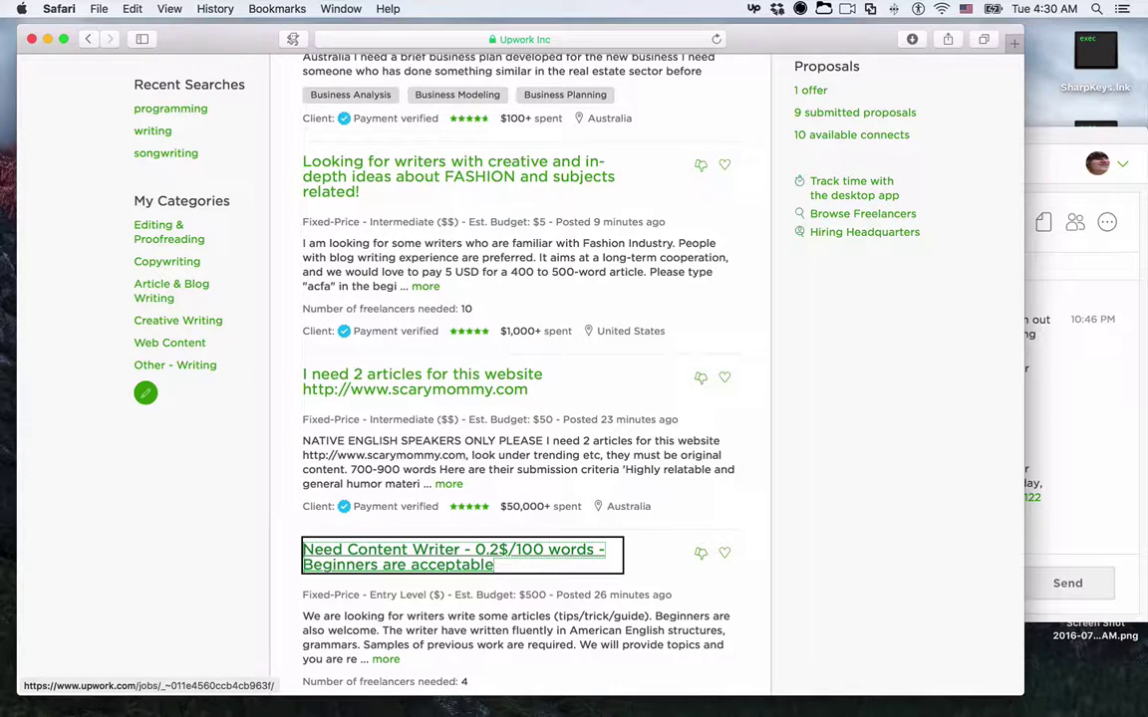
pyautogui.press('ctrl+alt+super+h')
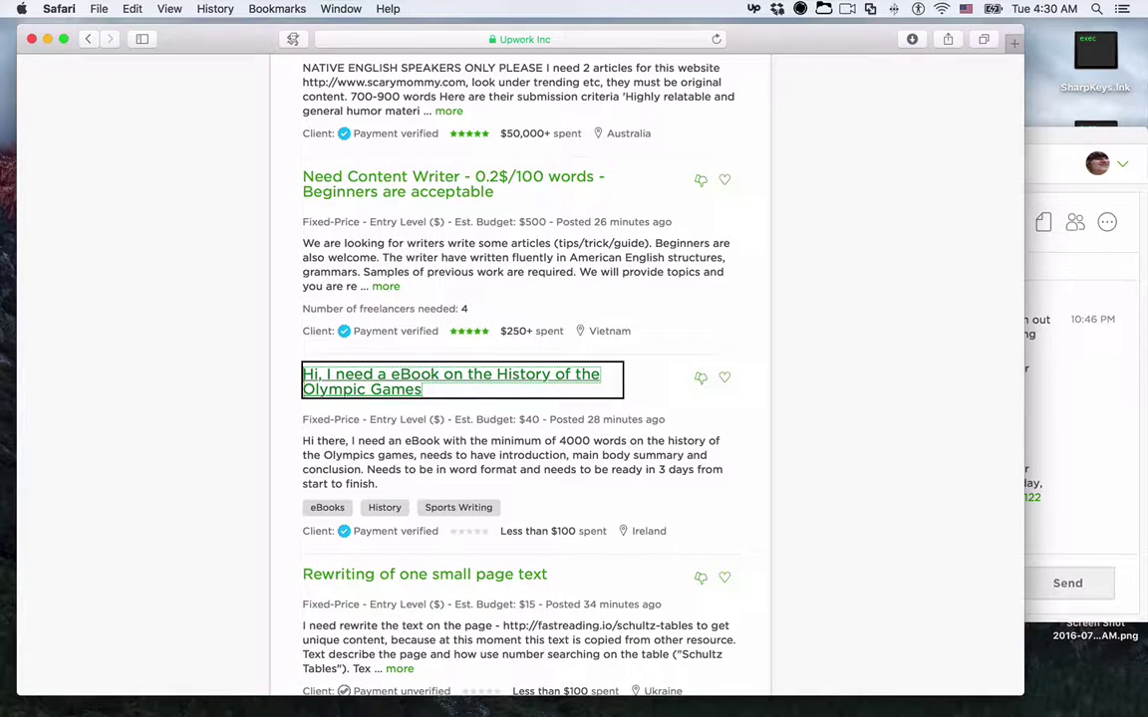
pyautogui.press('ctrl+alt+super+h')
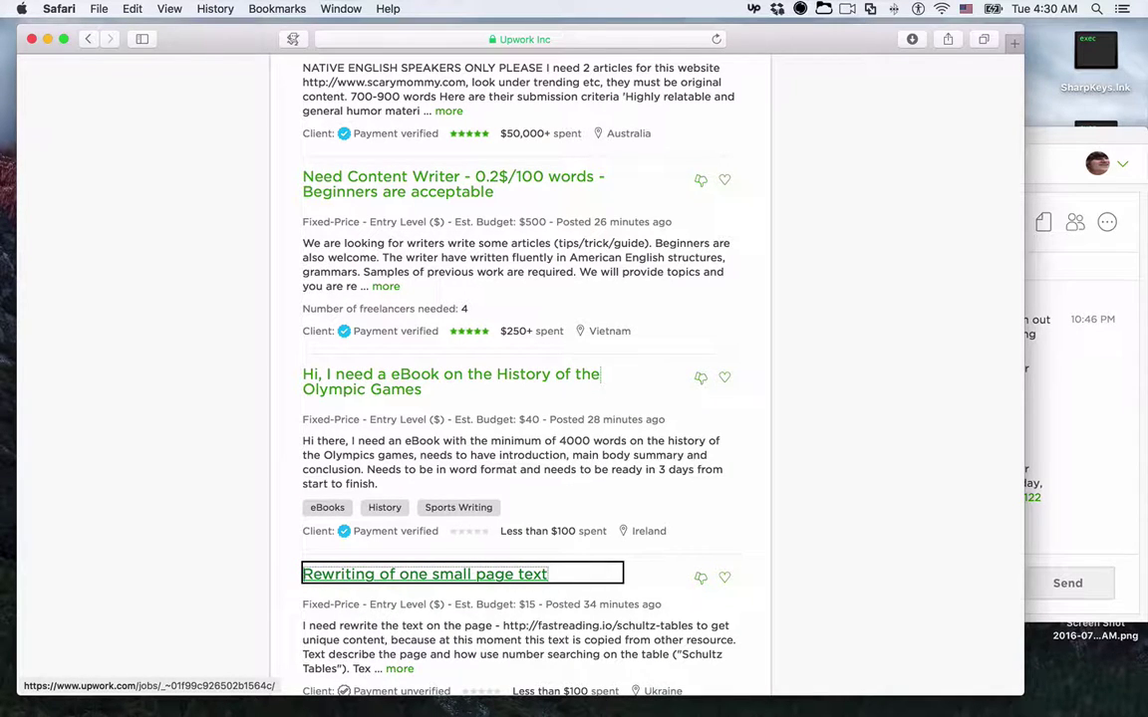
pyautogui.press('ctrl+alt+super+h')
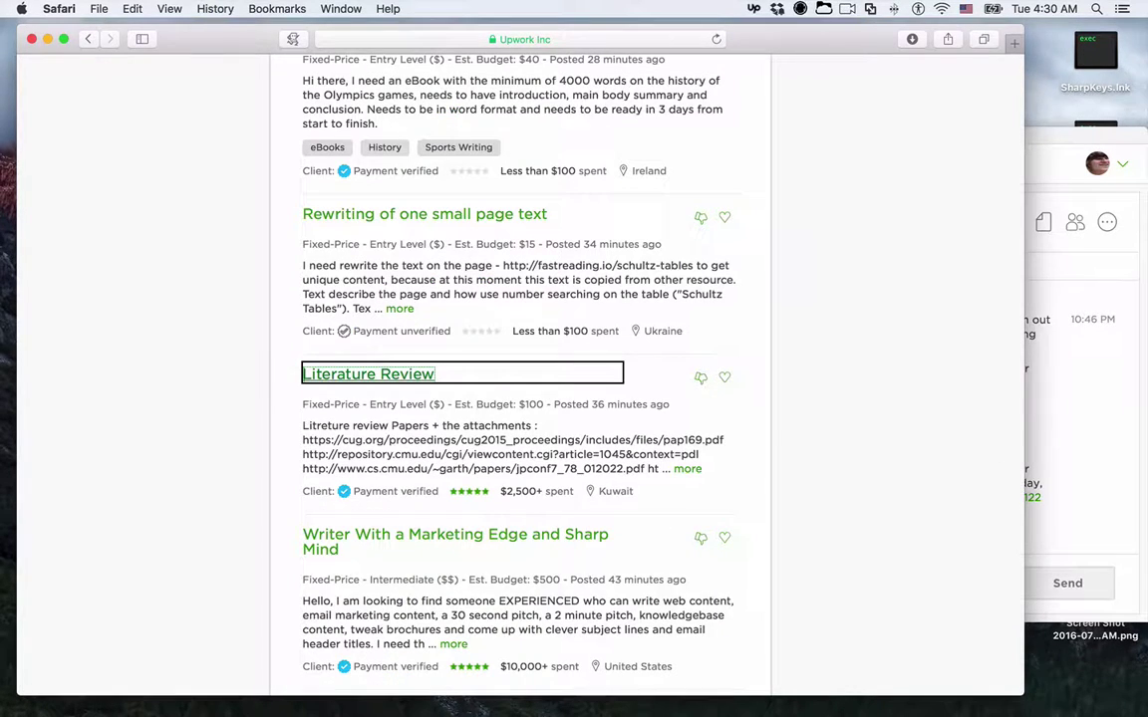
pyautogui.press('ctrl+alt+super+h')
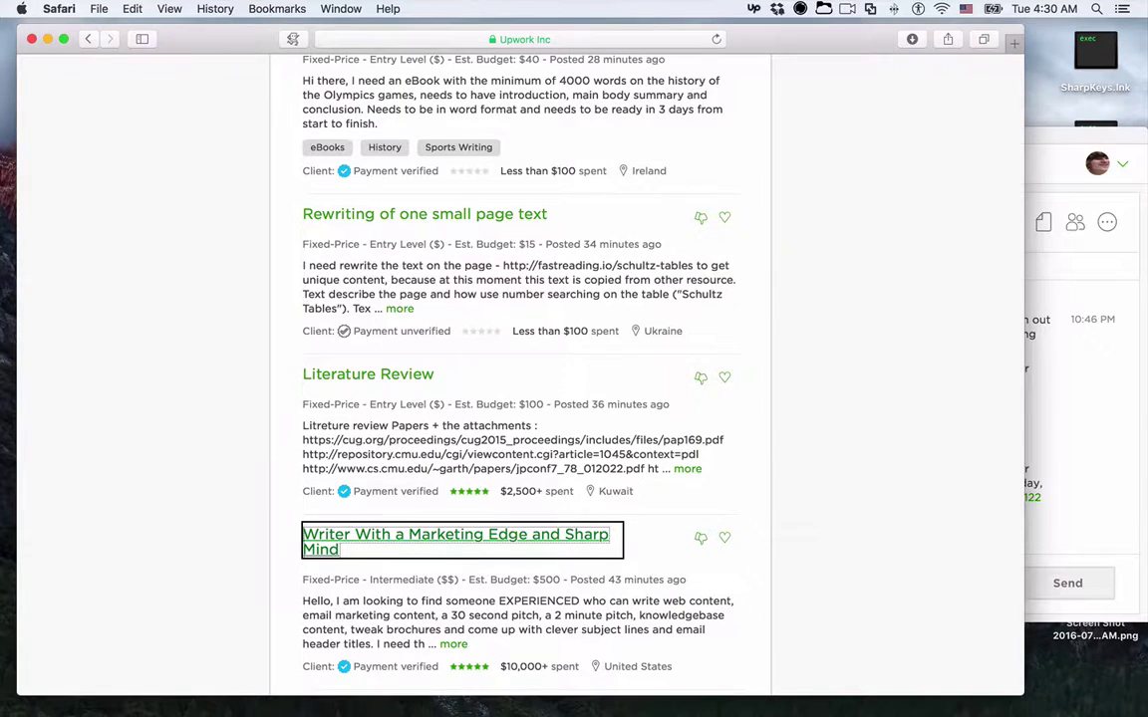
pyautogui.press('ctrl+alt+super+h')
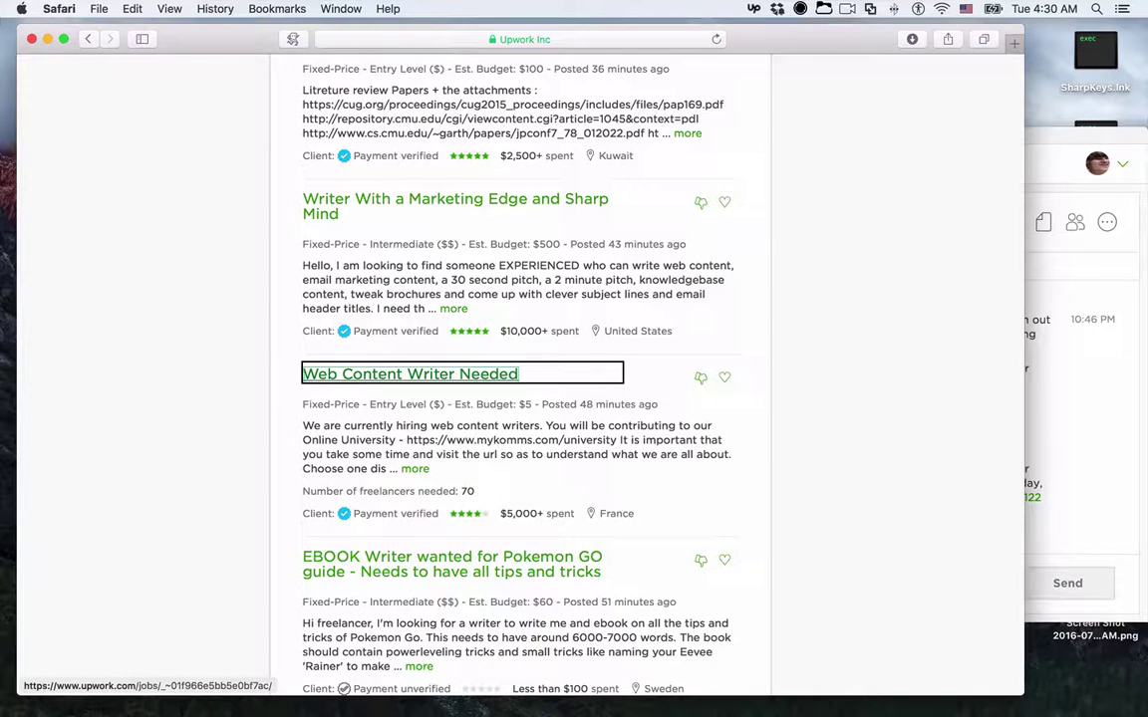
pyautogui.press('ctrl+alt+super+h')
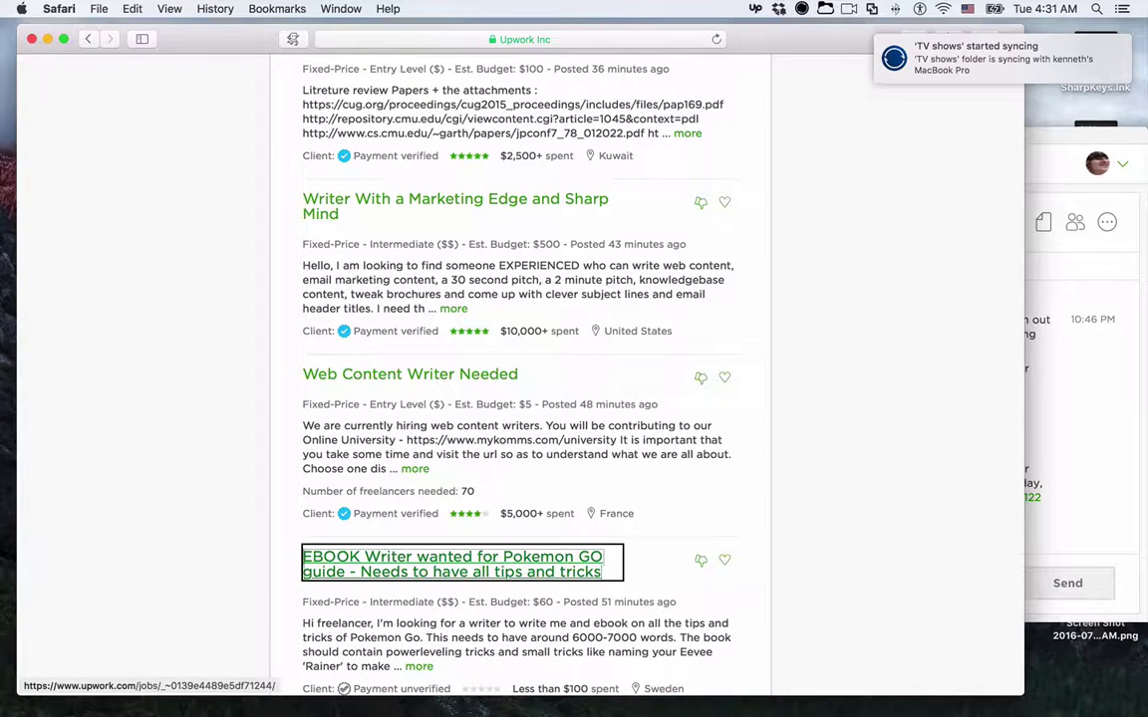
pyautogui.press('super+r')
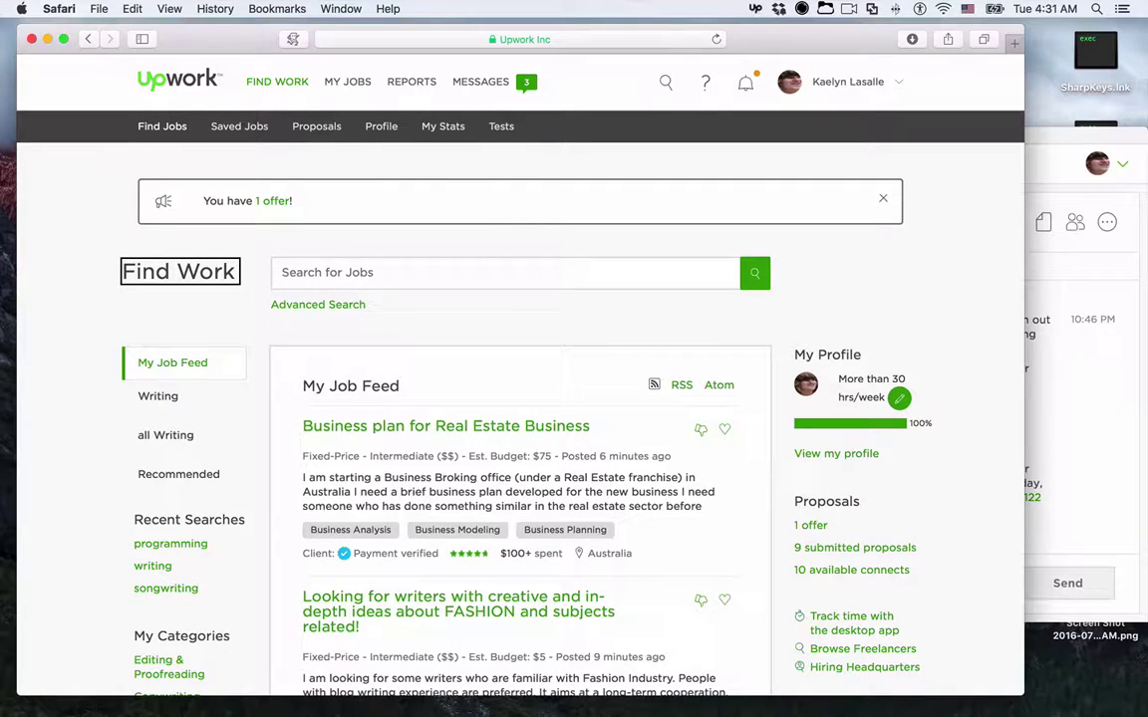
# Step: Switch from ScreenFlow to the Upwork desktop app's Select a Contract window
pyautogui.press('super+Tab')
pyautogui.press('super+Tab')
pyautogui.press('super+Tab')
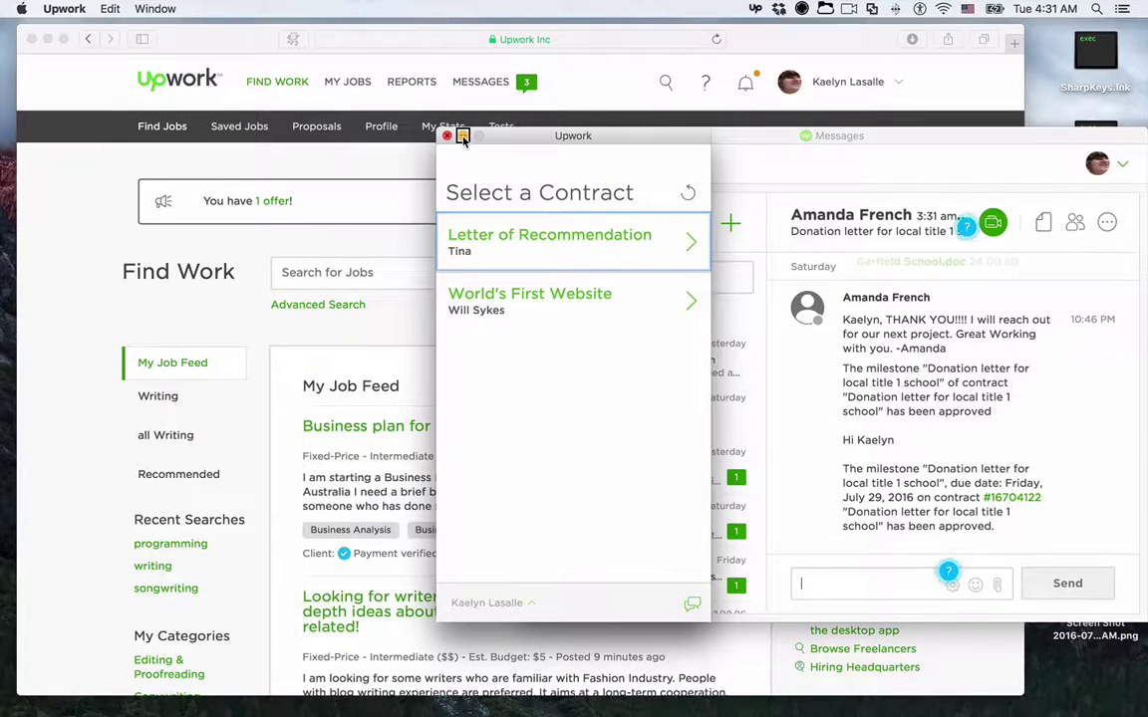
pyautogui.press('super+Tab')
pyautogui.press('super+Tab')
pyautogui.press('super+Tab')
pyautogui.press('super+shift+Tab')
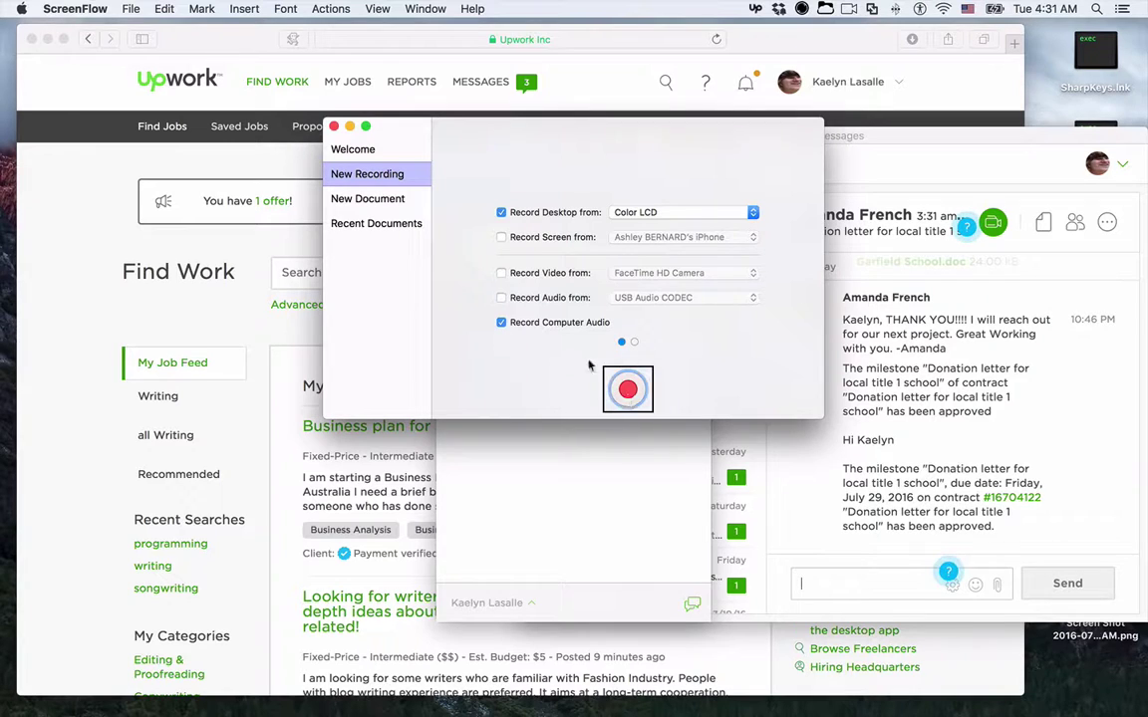
pyautogui.press('super+Tab')
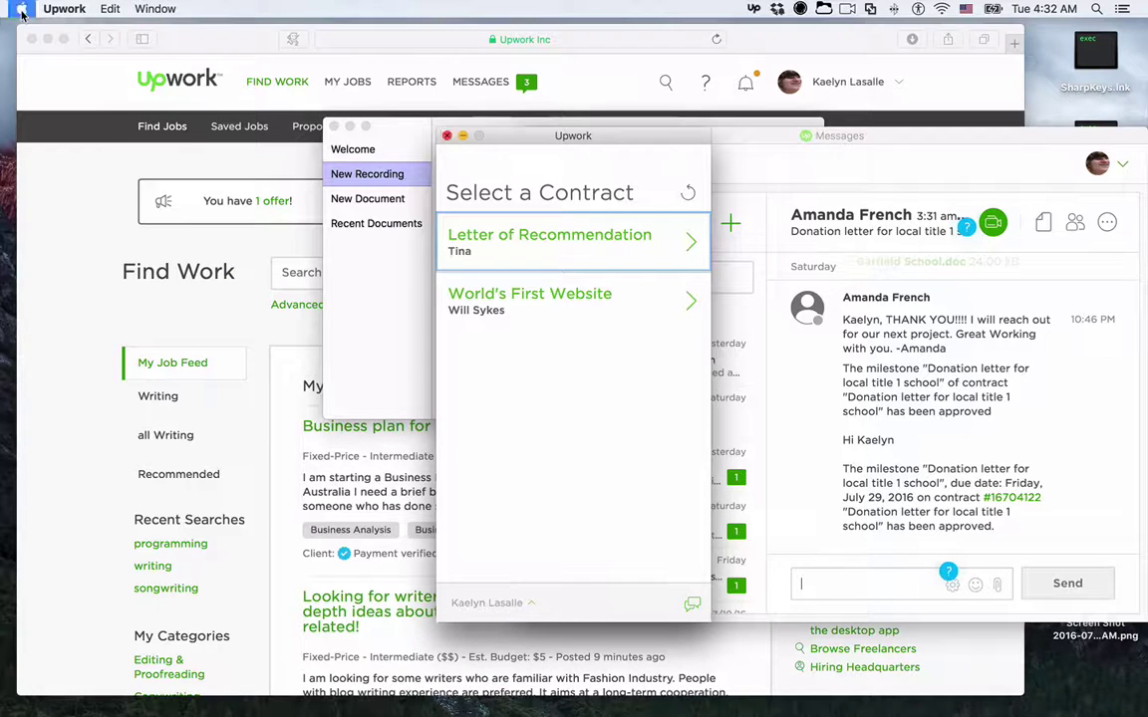
pyautogui.click(64, 10)
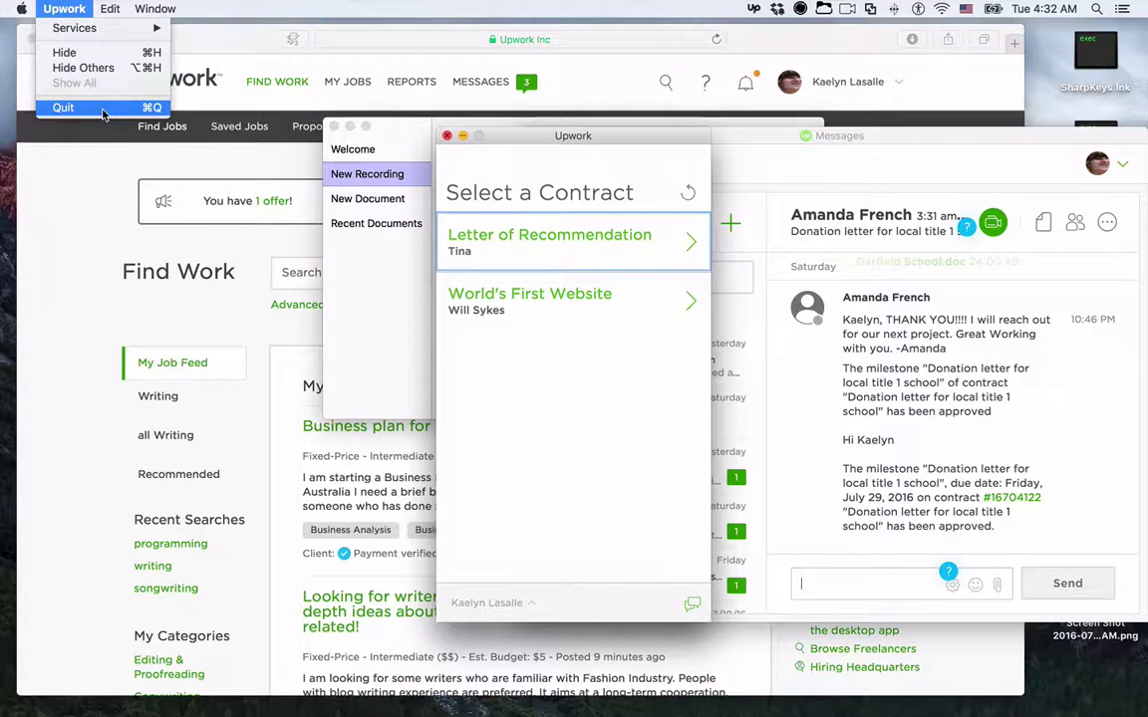
pyautogui.moveTo(155, 12)
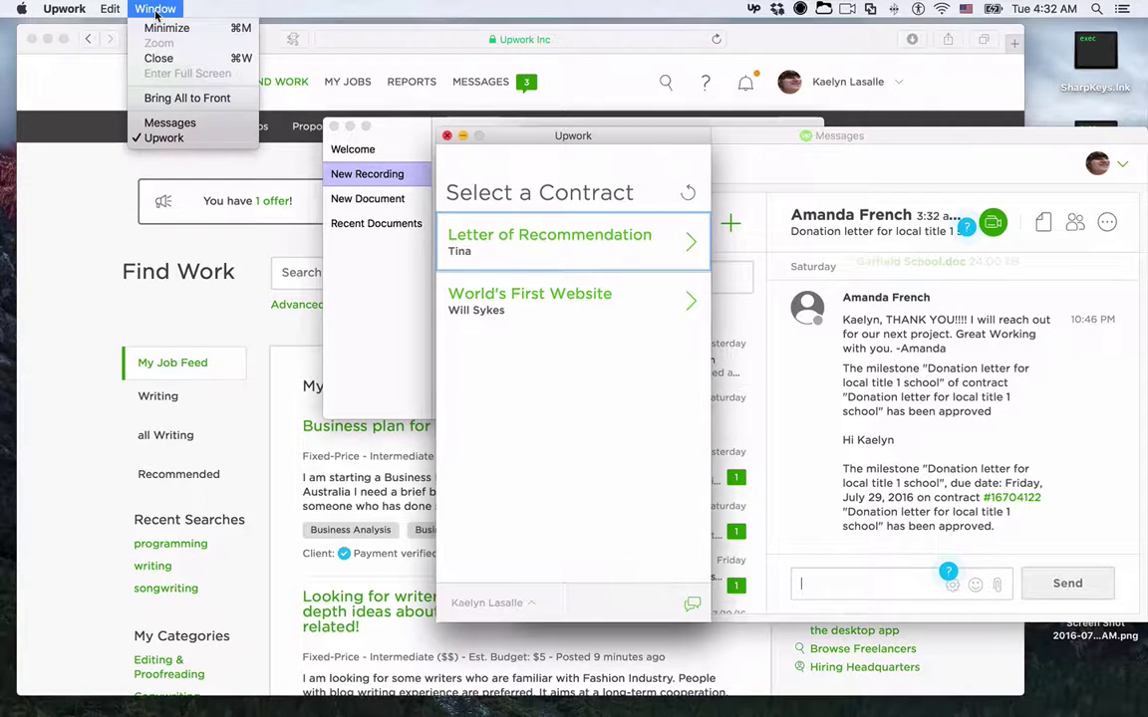
pyautogui.moveTo(22, 14)
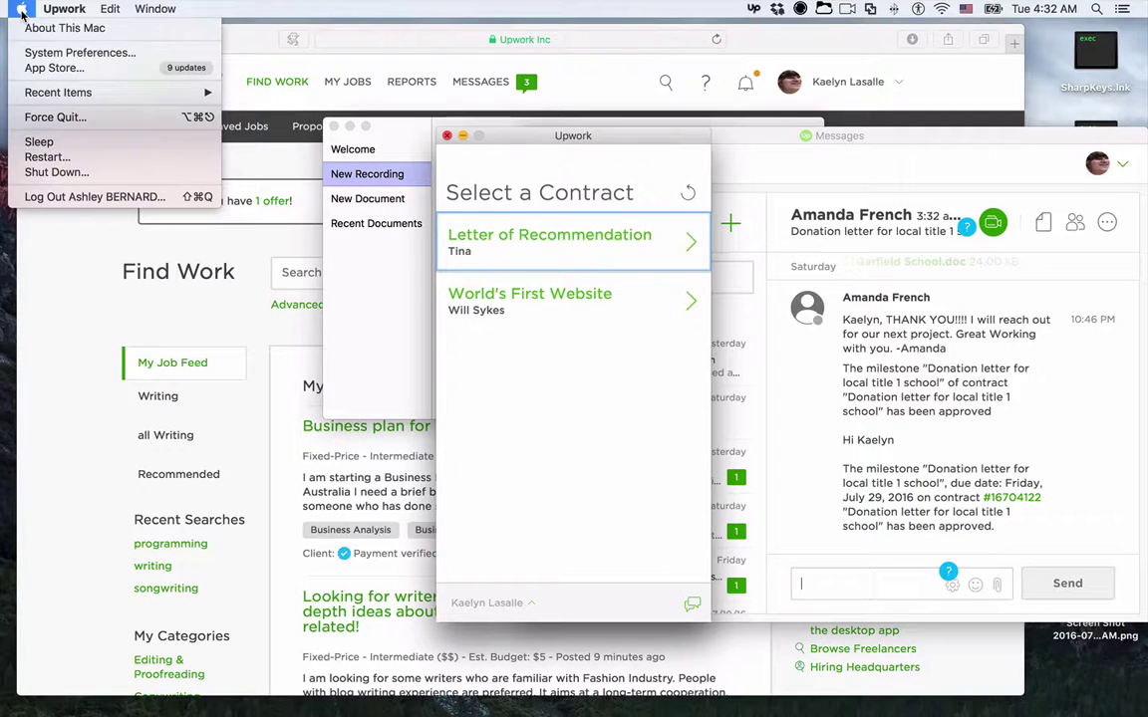
pyautogui.click(446, 137)
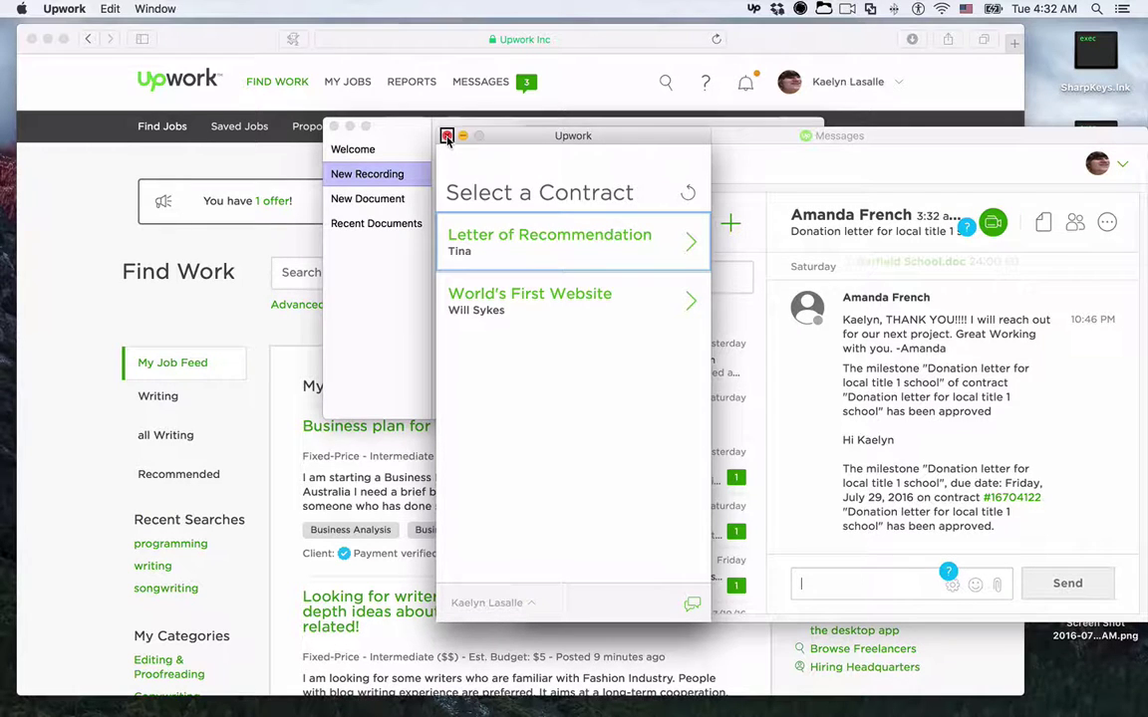
pyautogui.press('super+Tab')
pyautogui.press('super+Tab')
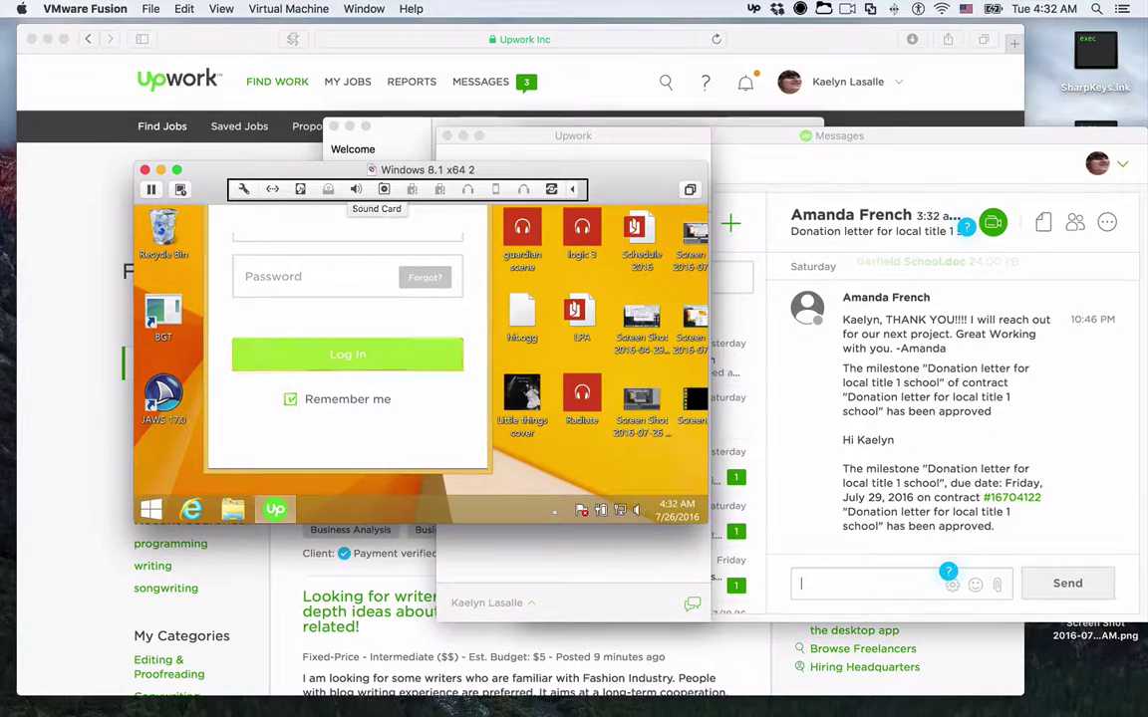
# Step: In the Windows 8.1 VM, bring up Upwork's login form and move focus to Password
pyautogui.hotkey('alt', 'Tab')
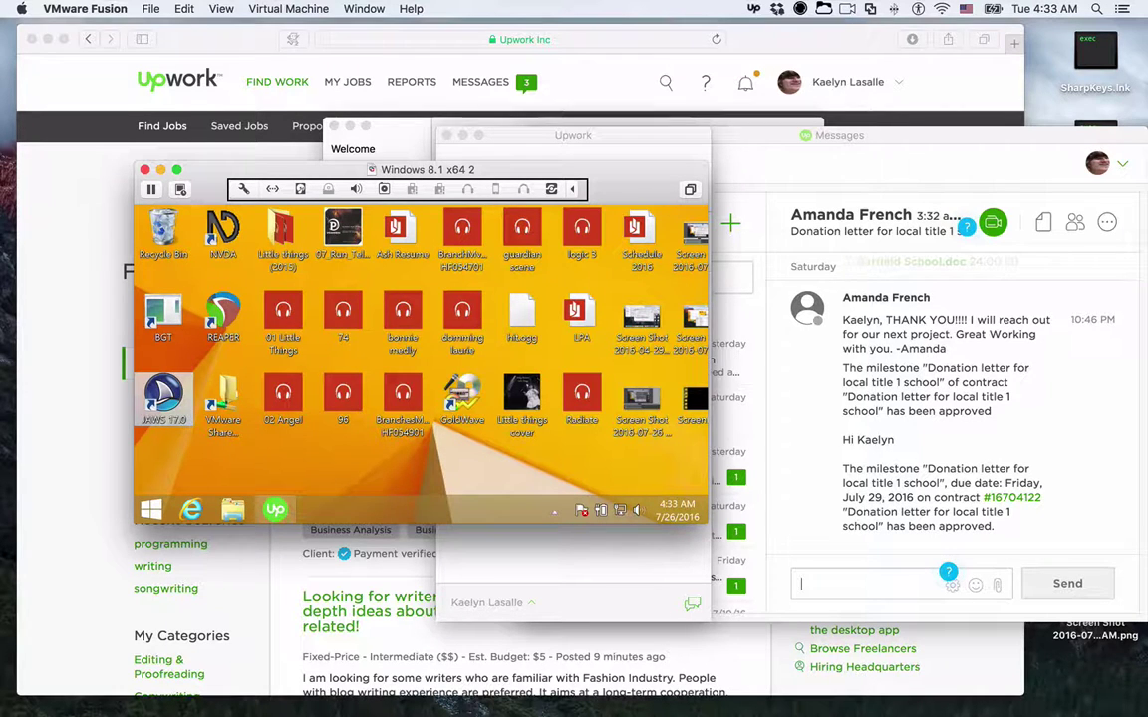
pyautogui.hotkey('alt', 'Tab')
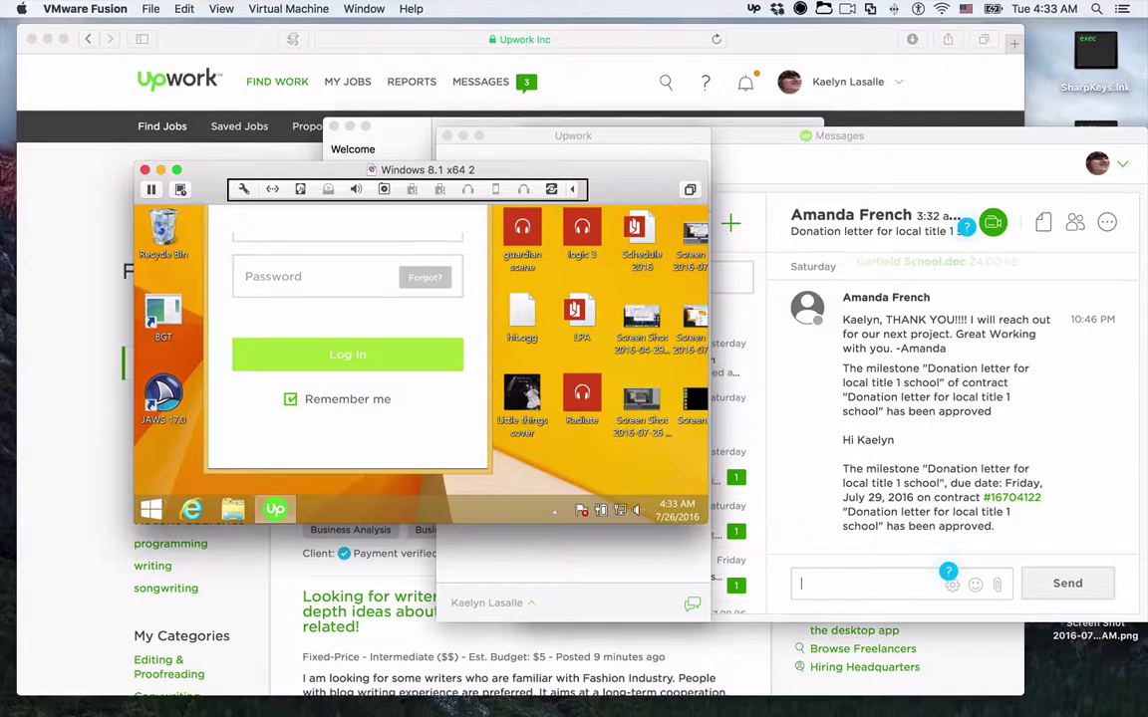
pyautogui.press('Return')
pyautogui.press('Tab')
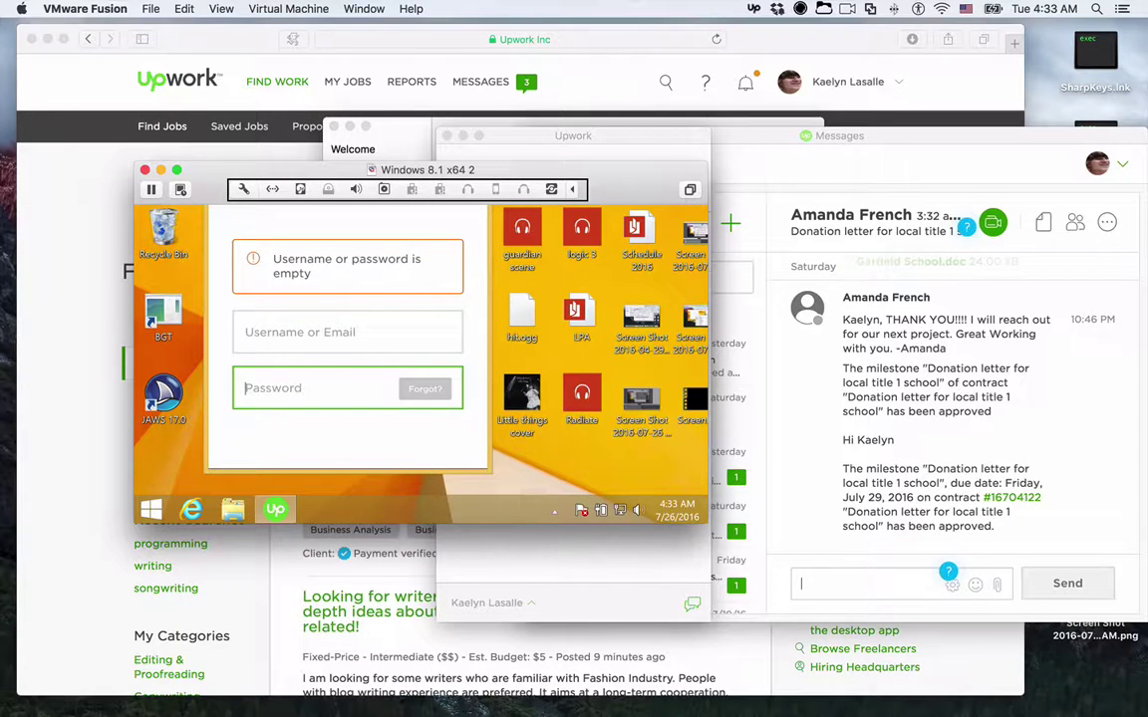
# Step: Move focus past the forgot-password link to log in, then return to Mac Upwork
pyautogui.press('Tab')
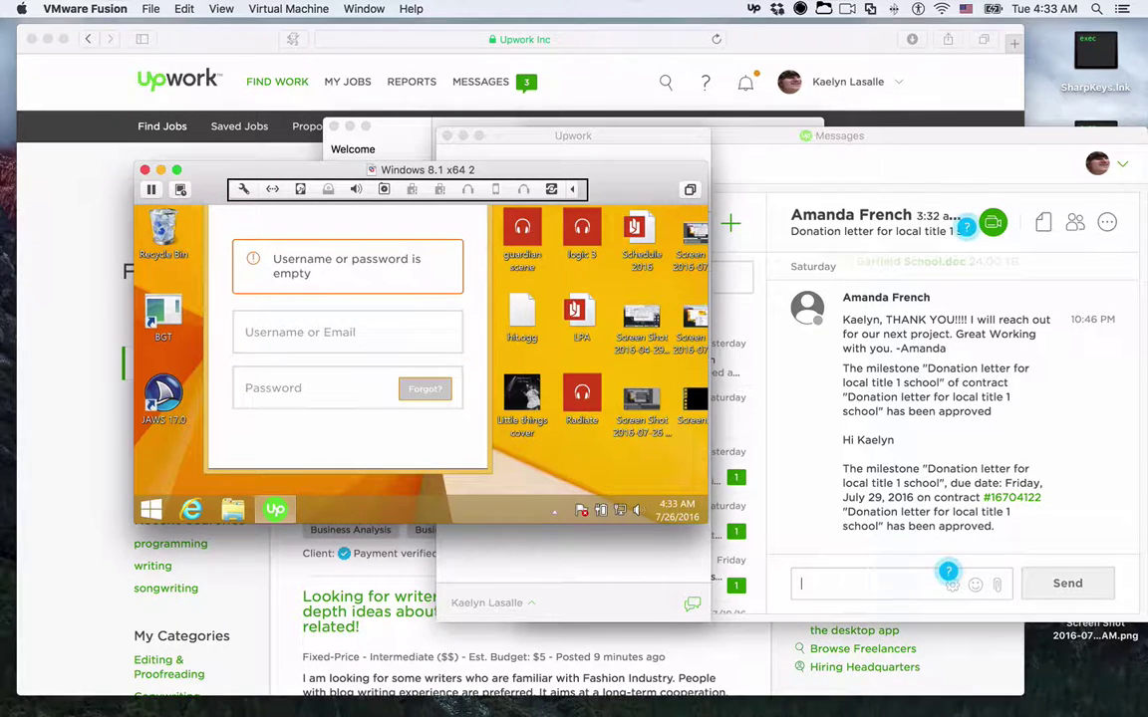
pyautogui.press('Tab')
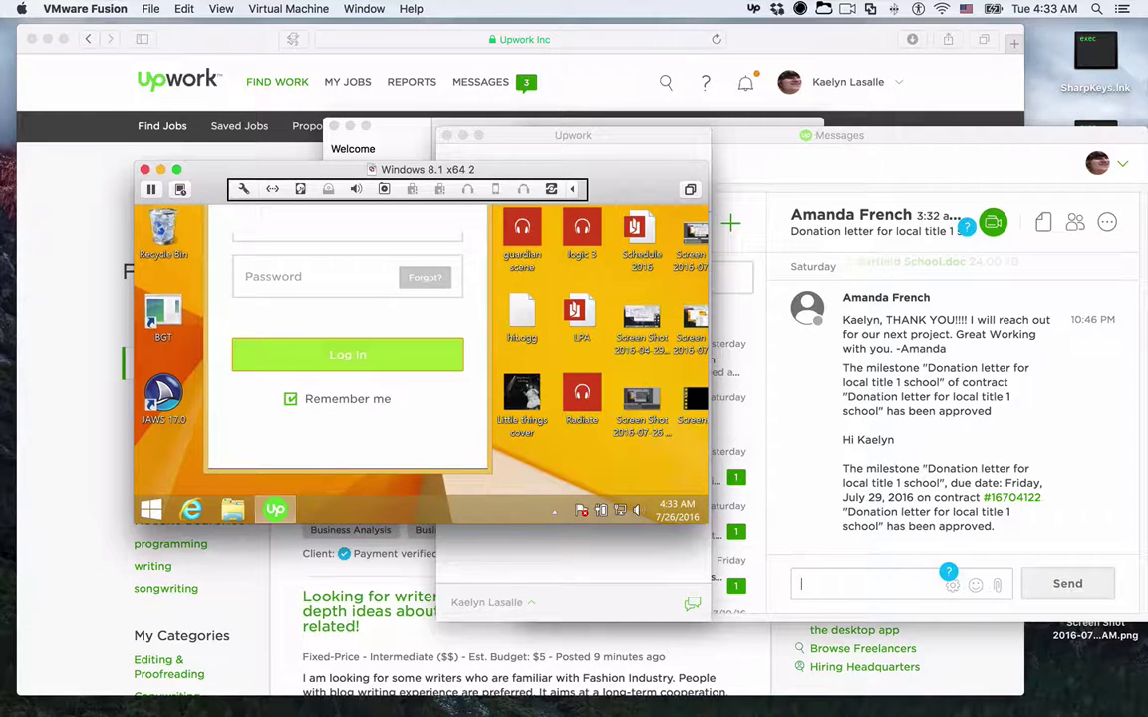
pyautogui.press('Tab')
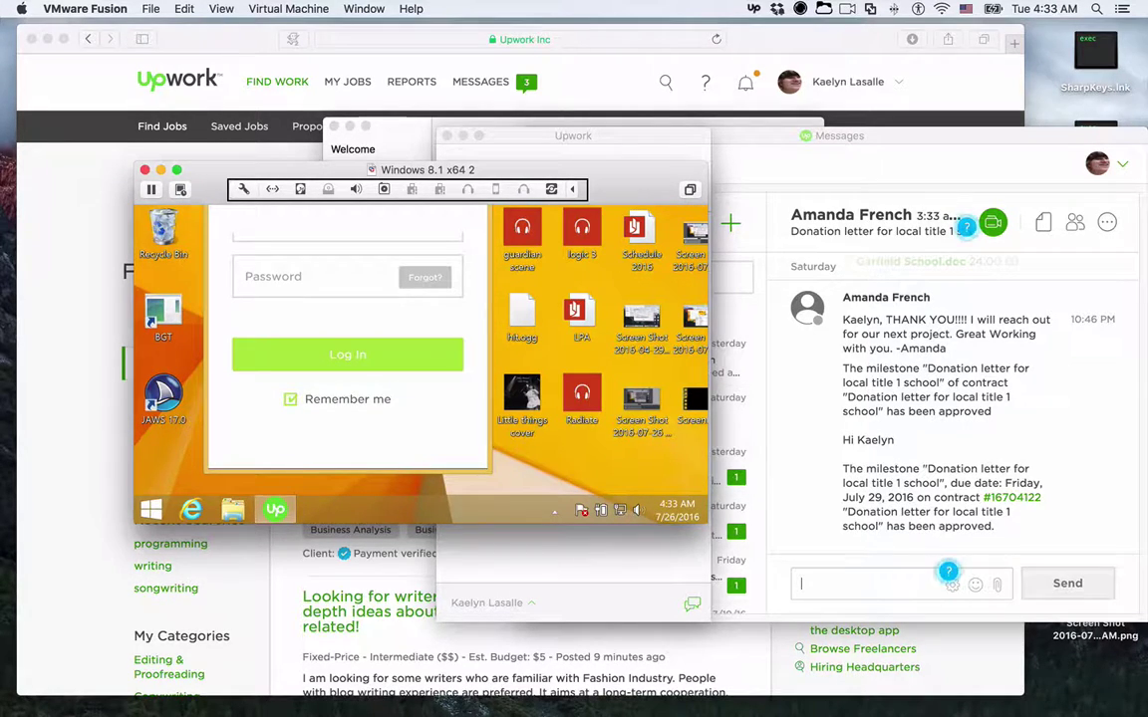
pyautogui.press('super+Tab')
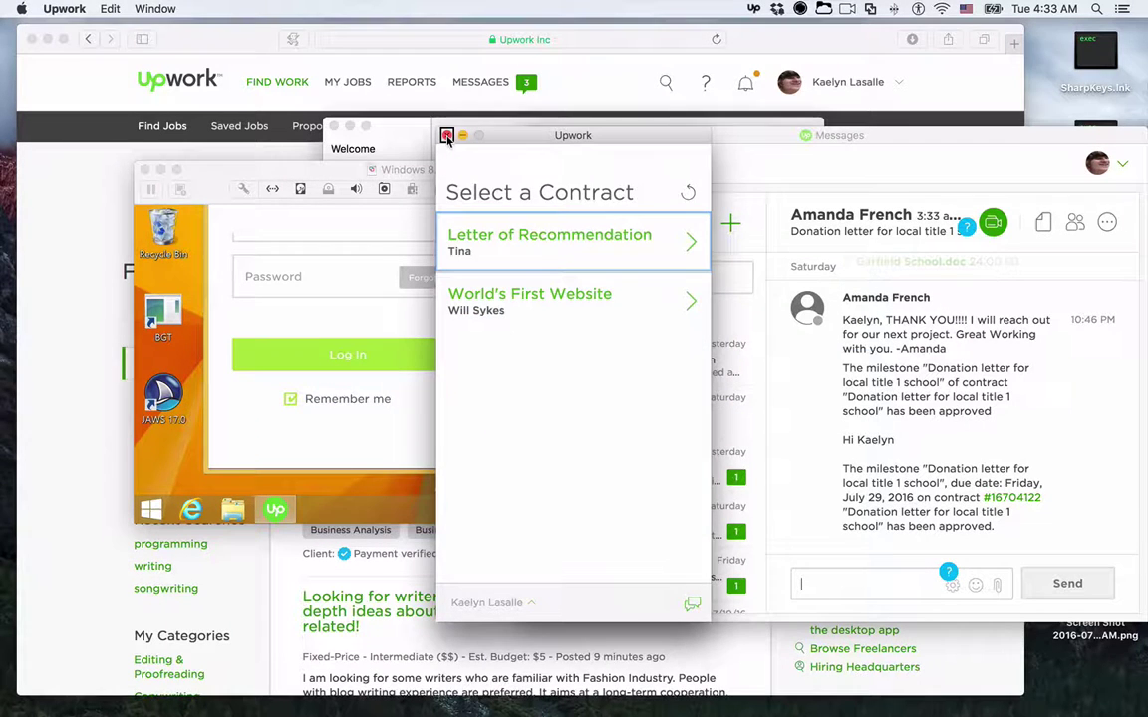
# Step: Move the selection from Letter of Recommendation down to the World's First Website contract
pyautogui.press('Down')
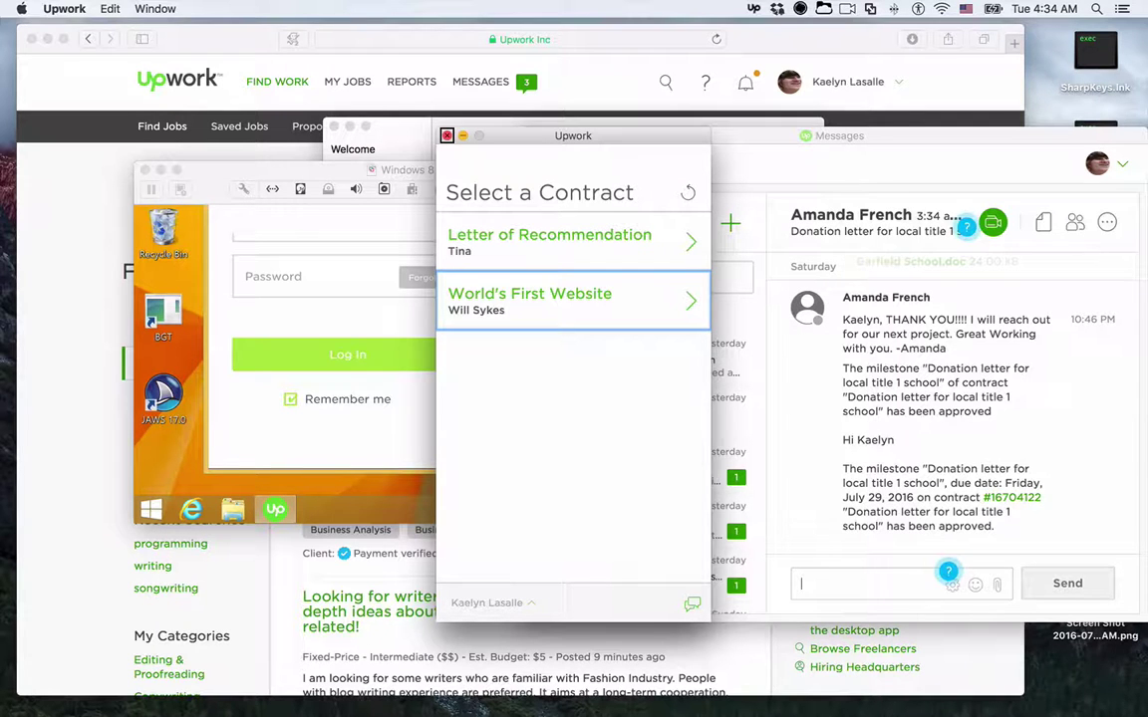
# Step: Switch to Safari showing Upwork's Find Work job feed
pyautogui.press('super+Tab')
pyautogui.press('super+Tab')
pyautogui.press('super+Tab')
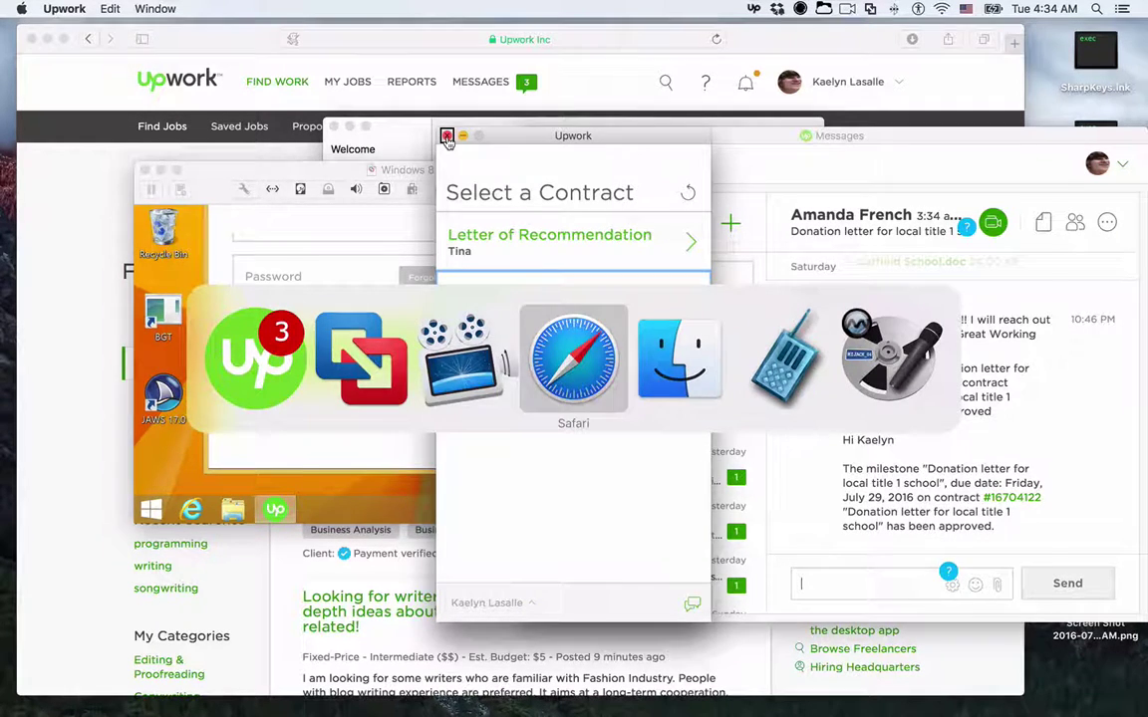